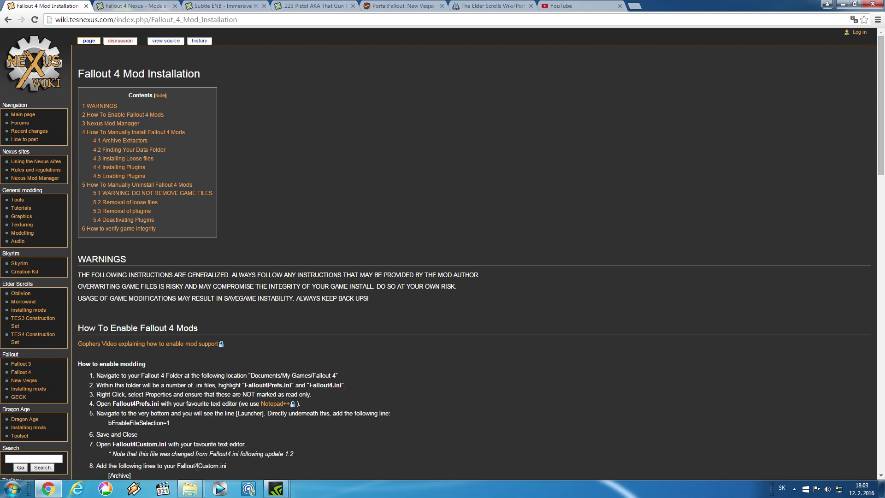
Navigate in Explorer to Documents > My Games > Fallout4
click(190, 489)
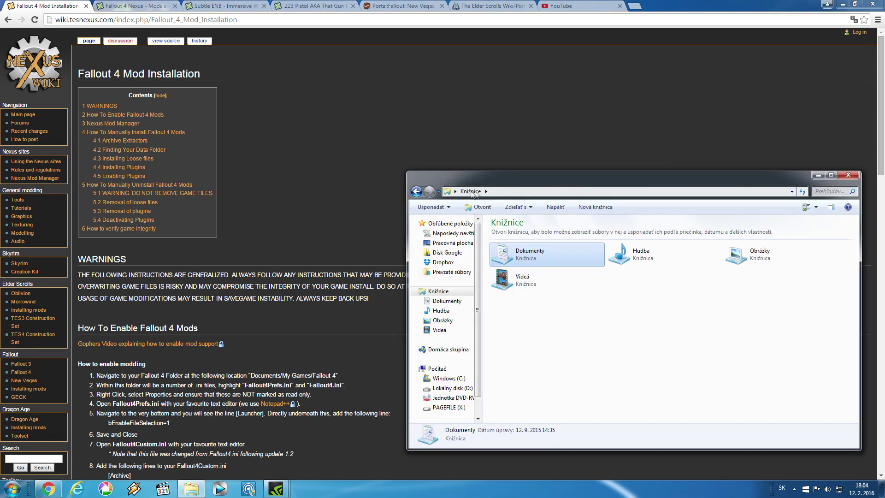
click(847, 175)
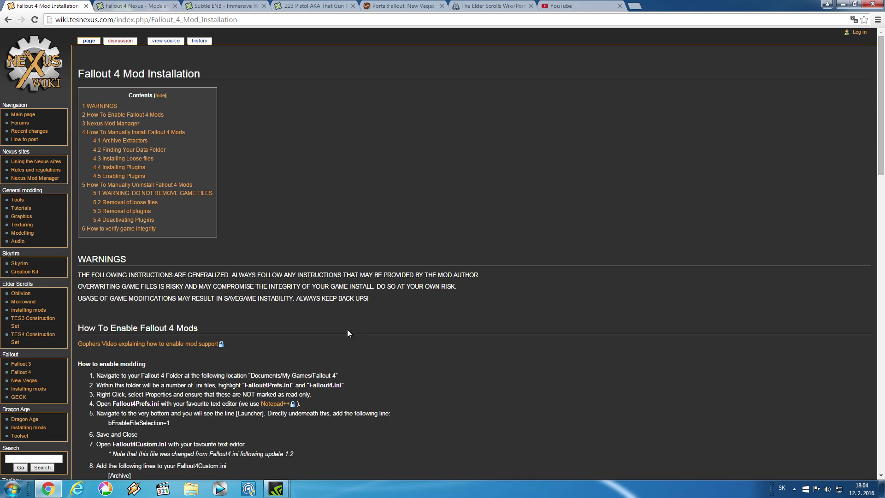
click(13, 488)
click(186, 308)
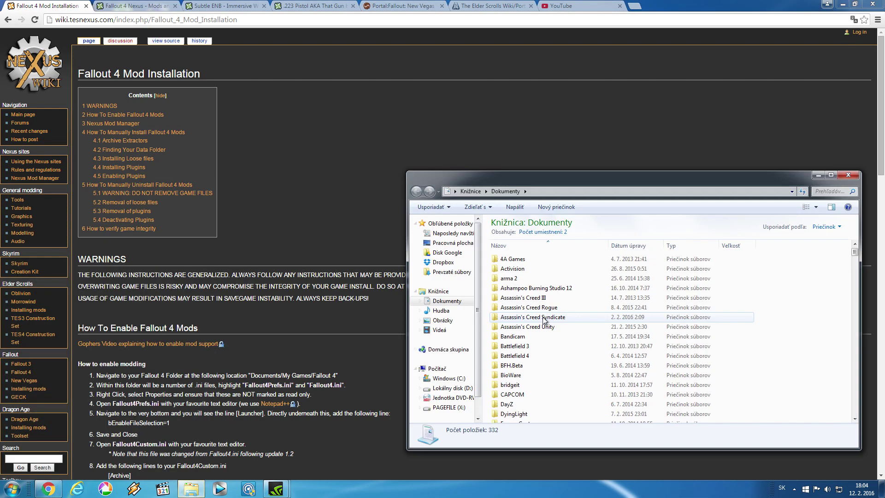
scroll(551, 374, down, 10)
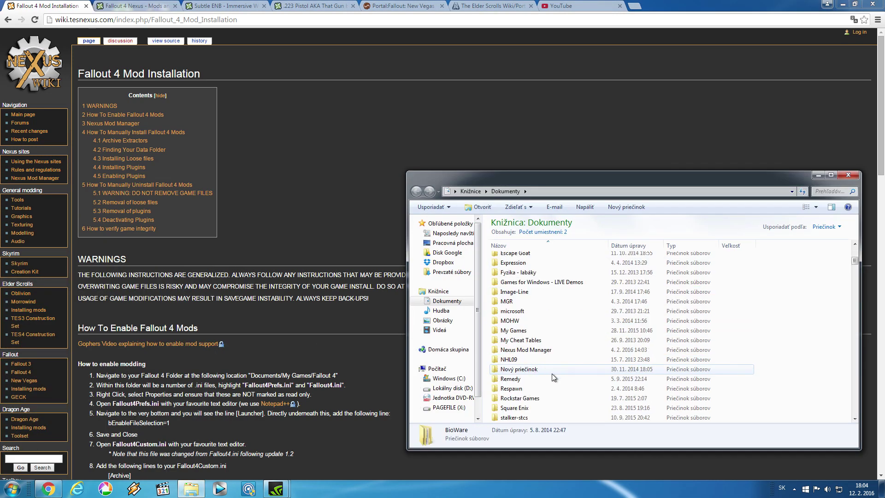
double_click(520, 329)
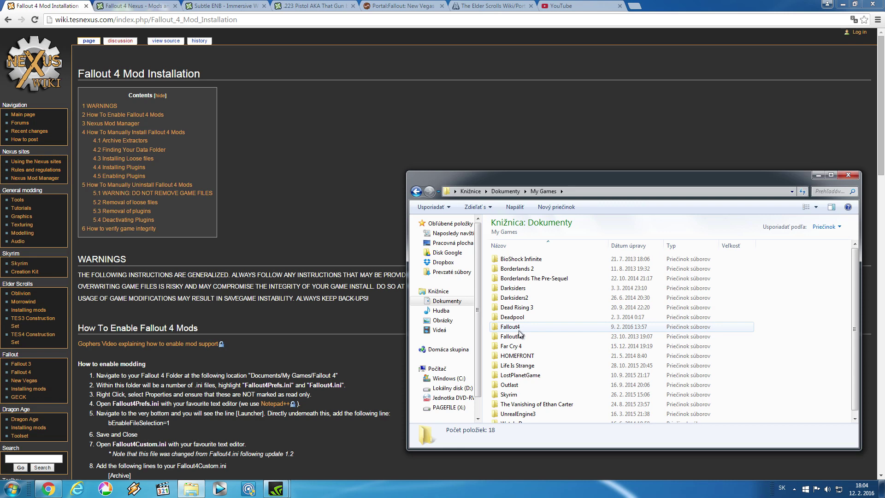
double_click(519, 328)
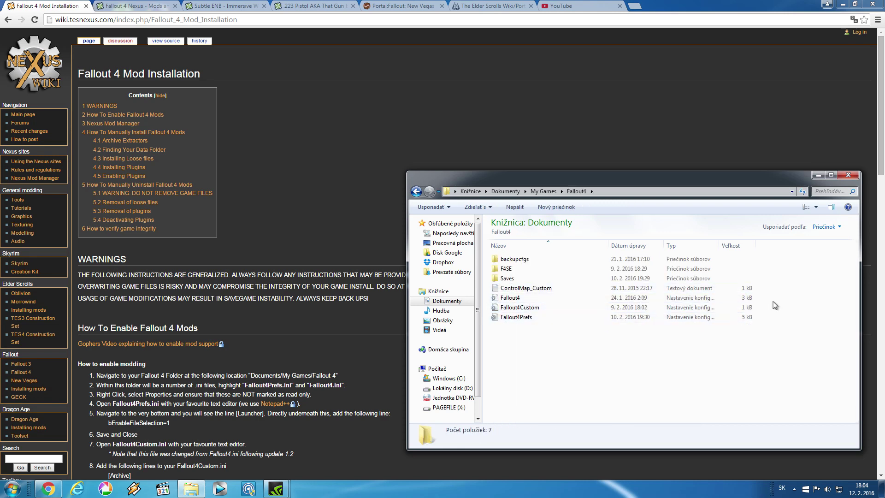
Check the Properties of the three Fallout4 ini files to confirm they are not read-only
drag(553, 370, 523, 297)
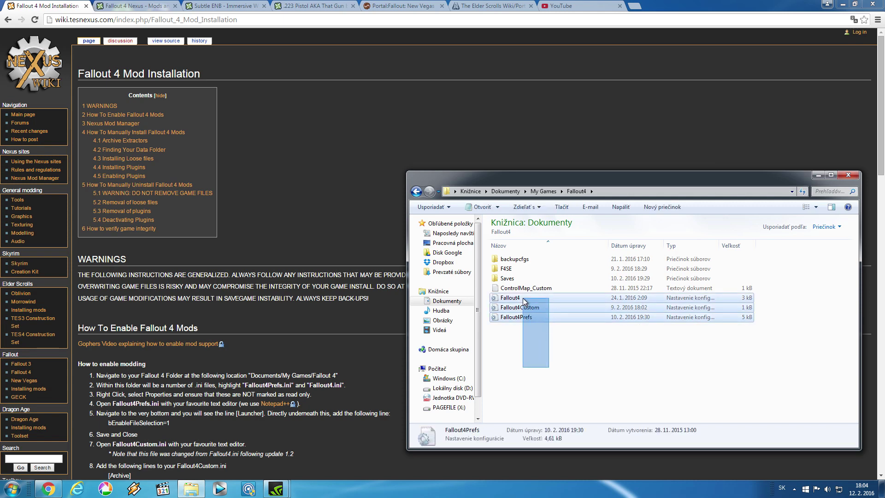
right_click(522, 298)
click(547, 293)
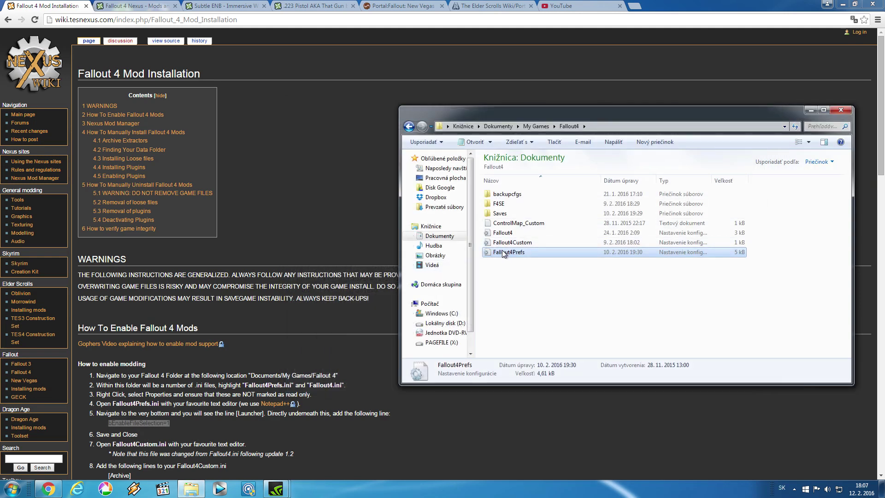
Open Fallout4Prefs.ini and paste bEnableFileSelection=1 on a new line under [Launcher]
double_click(503, 253)
scroll(362, 269, down, 20)
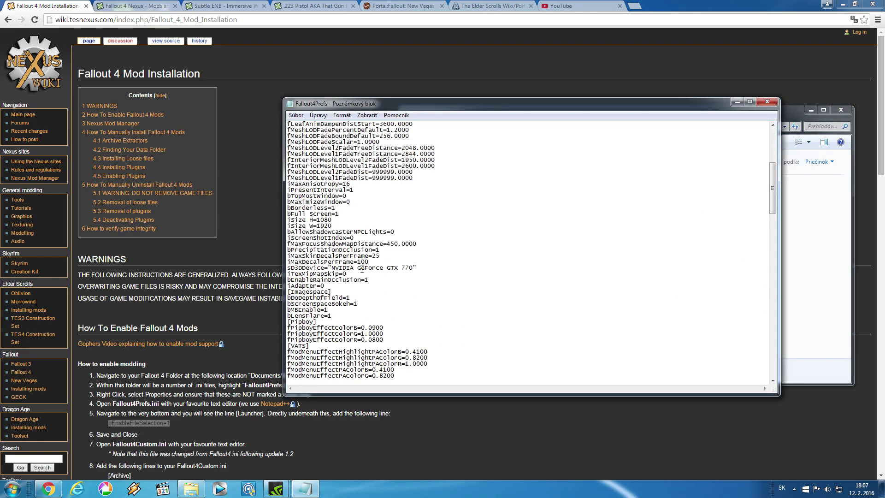
scroll(361, 270, down, 18)
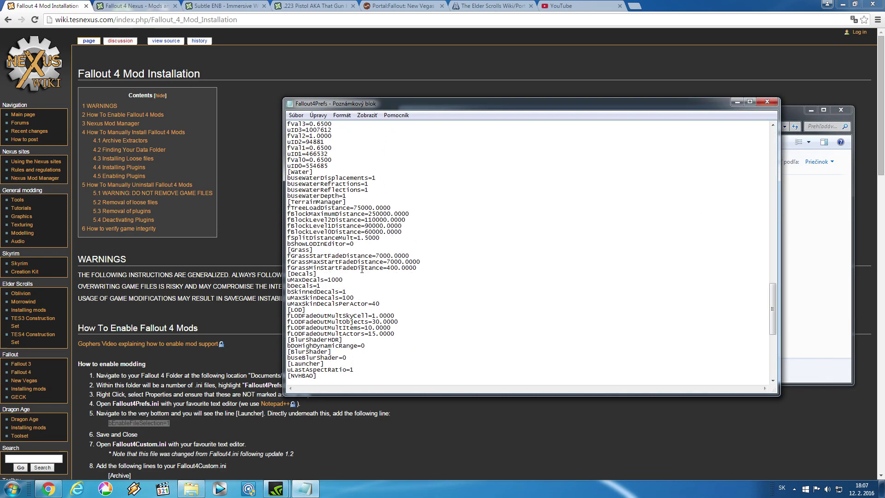
scroll(362, 270, down, 7)
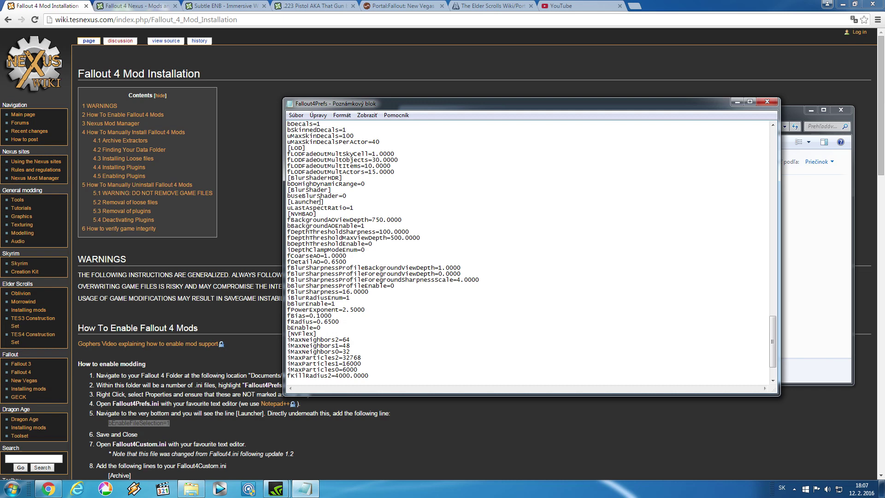
drag(329, 202, 322, 202)
scroll(333, 202, up, 4)
click(372, 281)
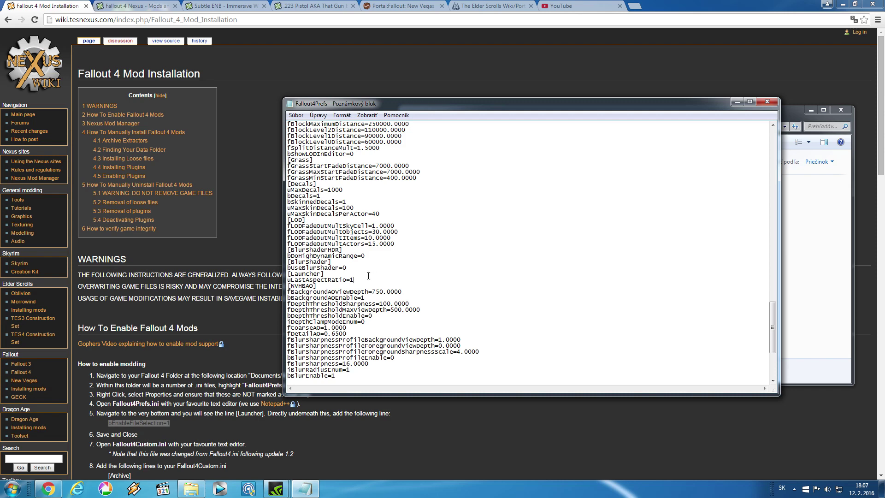
key(Return)
right_click(303, 284)
click(325, 324)
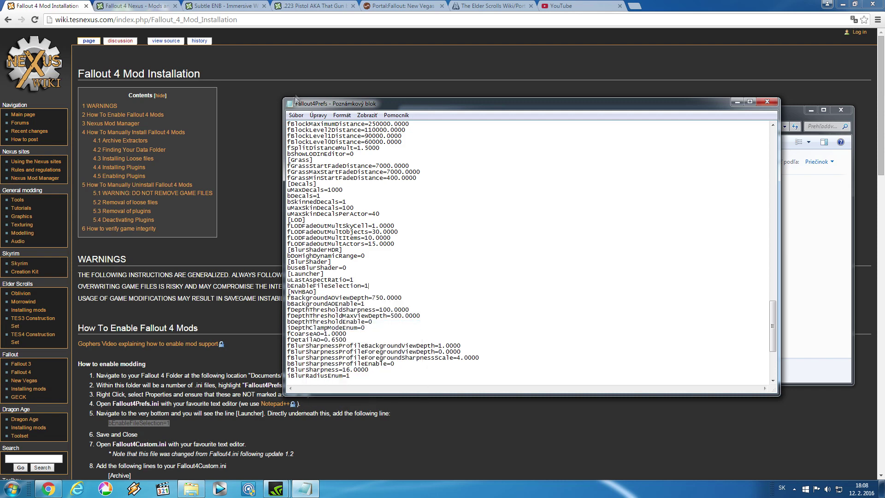
Save and close Fallout4Prefs.ini, then clear the file selection
click(296, 115)
click(313, 146)
click(769, 99)
scroll(581, 293, down, 3)
click(582, 293)
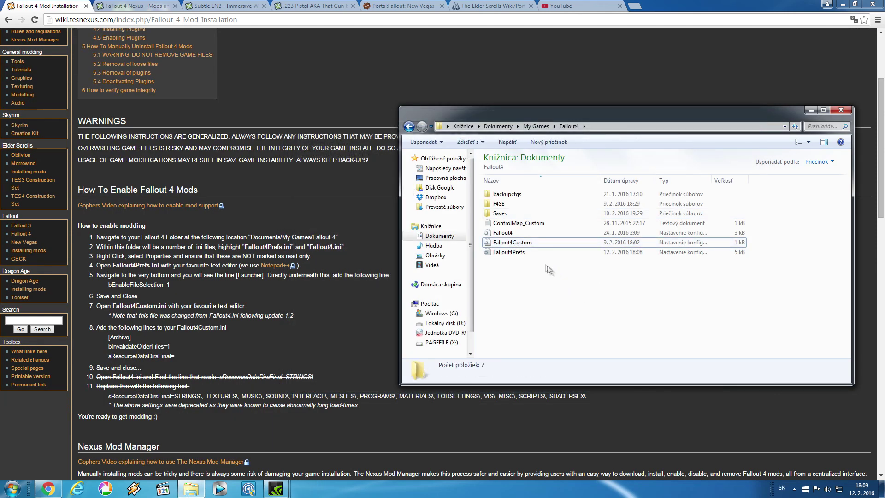
In Fallout4Custom.ini, check the bInvalidateOlderFiles=1 and sResourceDataDirsFinal= lines, then save and close
double_click(528, 243)
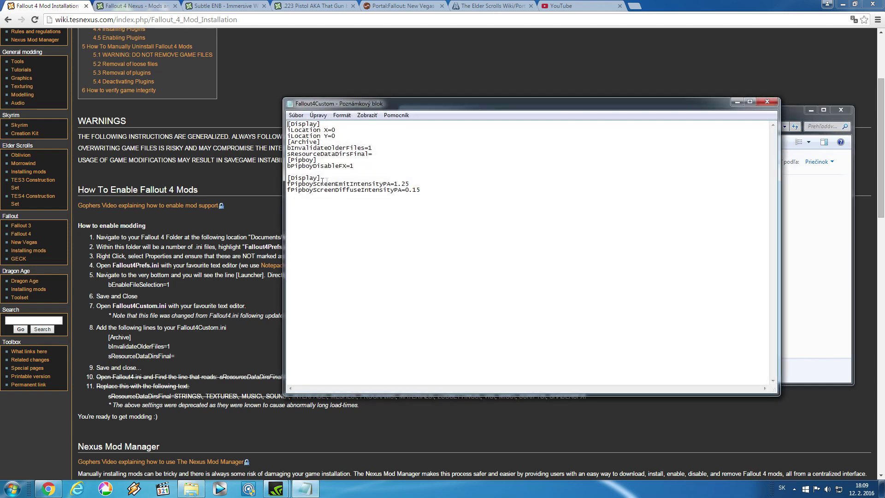
drag(287, 146, 375, 154)
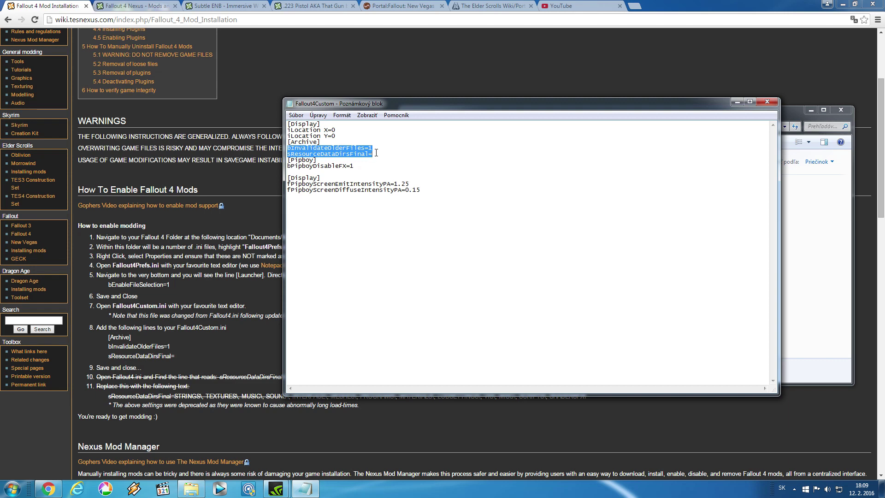
click(376, 153)
click(296, 116)
click(309, 146)
click(767, 102)
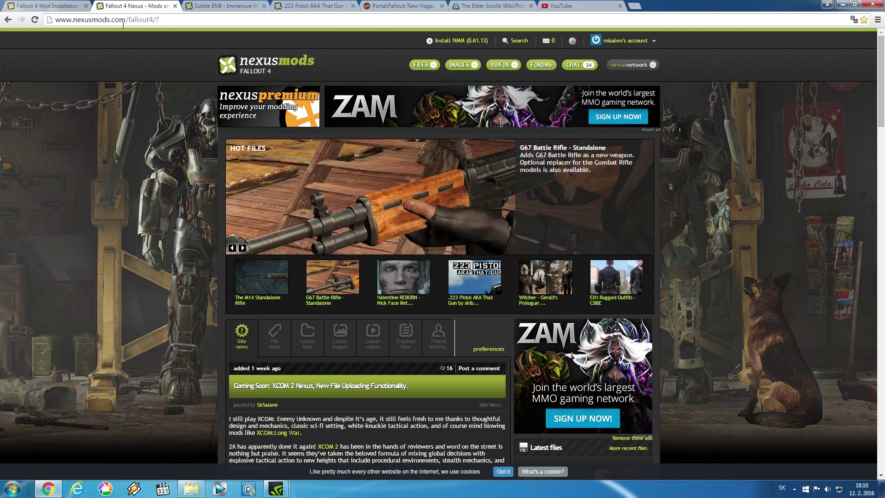
key(F5)
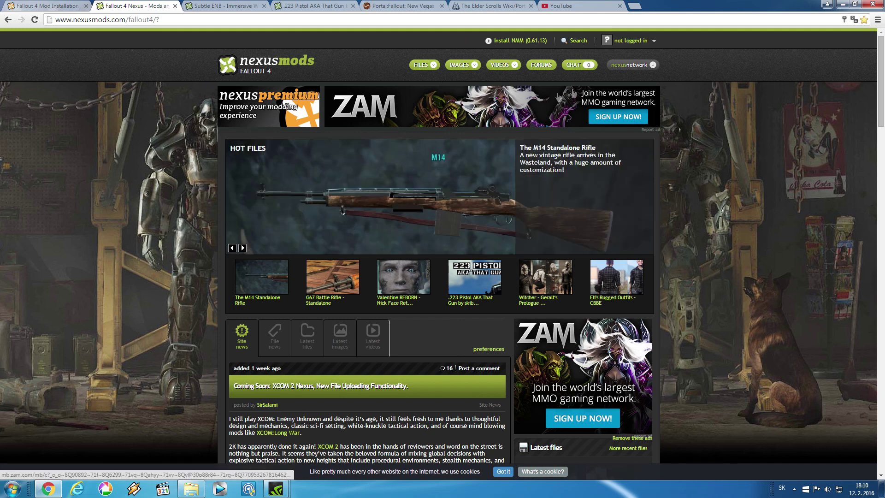
click(632, 41)
click(643, 105)
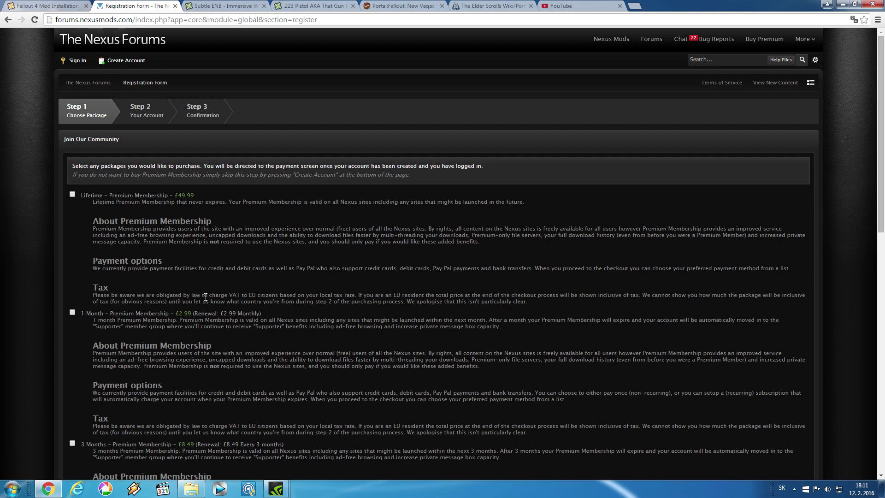
scroll(206, 298, down, 1)
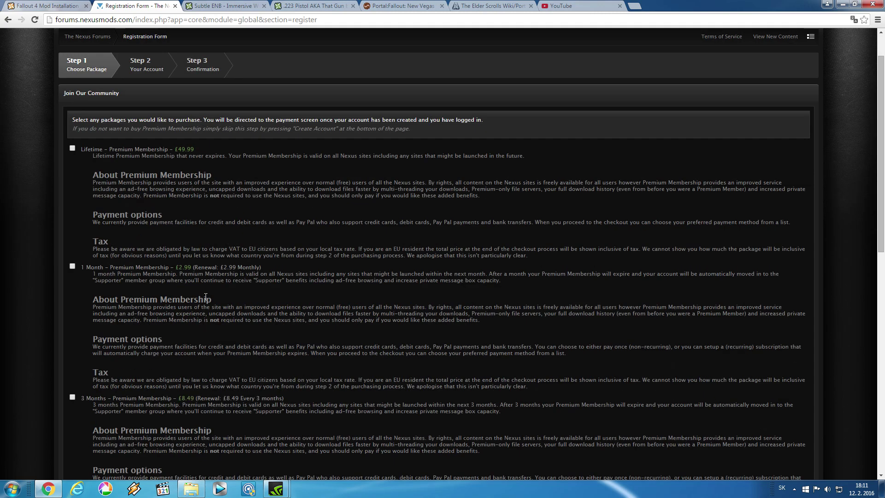
key(alt+Left)
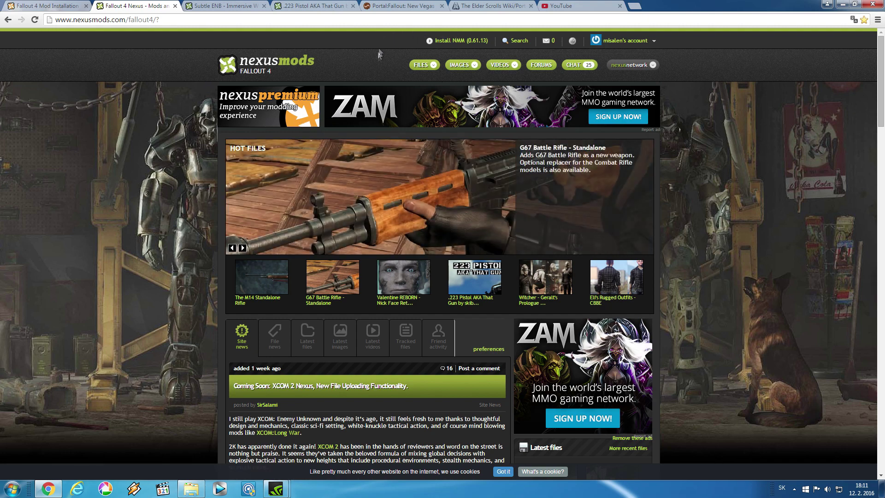
From the Install NMM page, download the installer for Vista and Windows 7, 8, 10
mouse_move(432, 65)
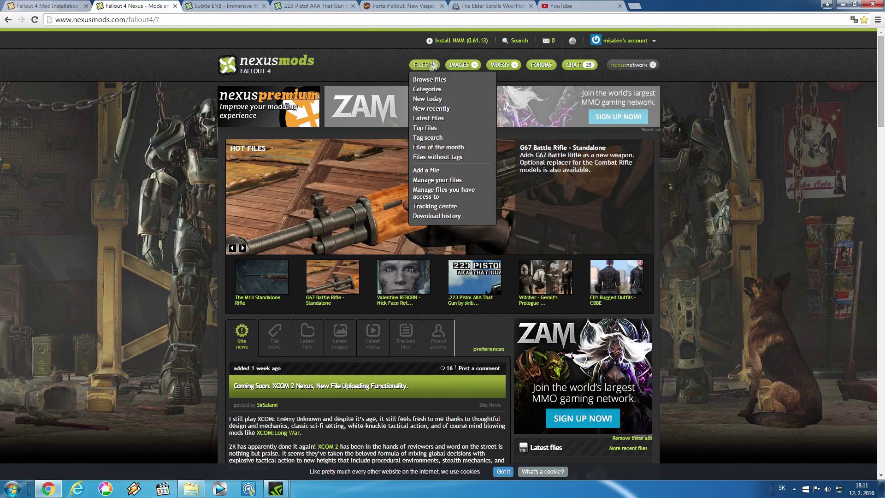
click(454, 41)
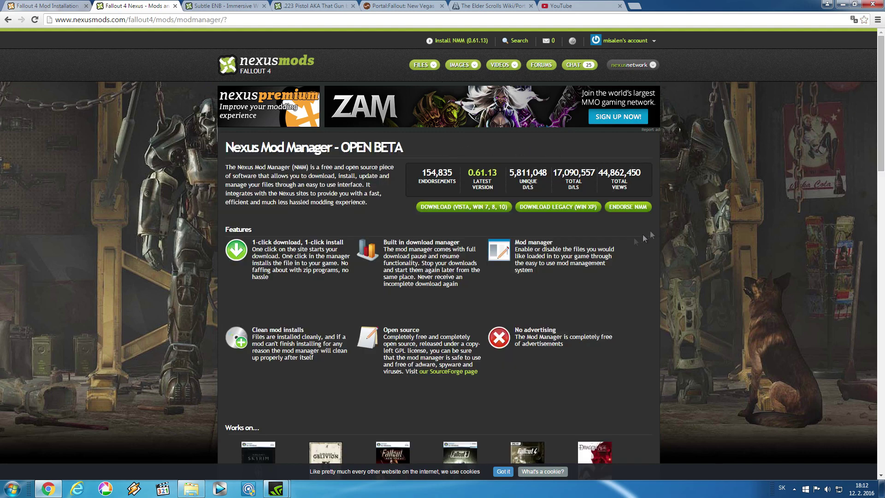
click(459, 210)
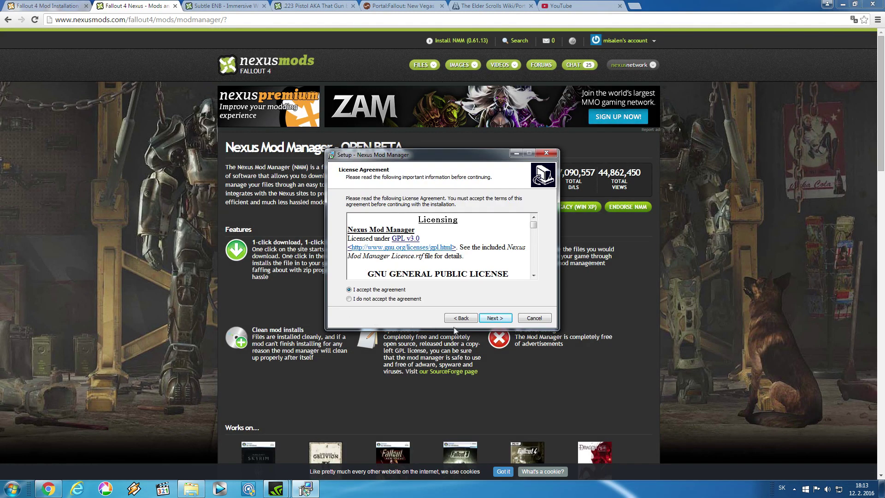
Run the NMM installer with default folders and options, then finish to launch version 0.61.13
click(457, 318)
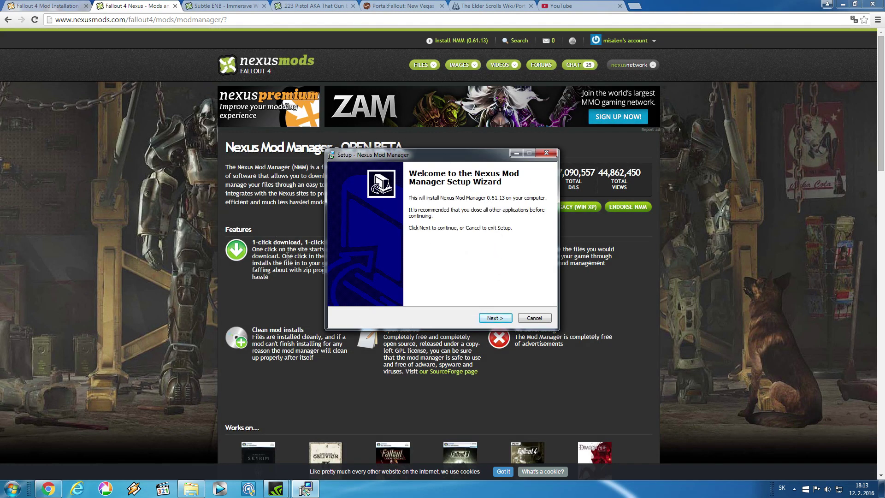
click(502, 319)
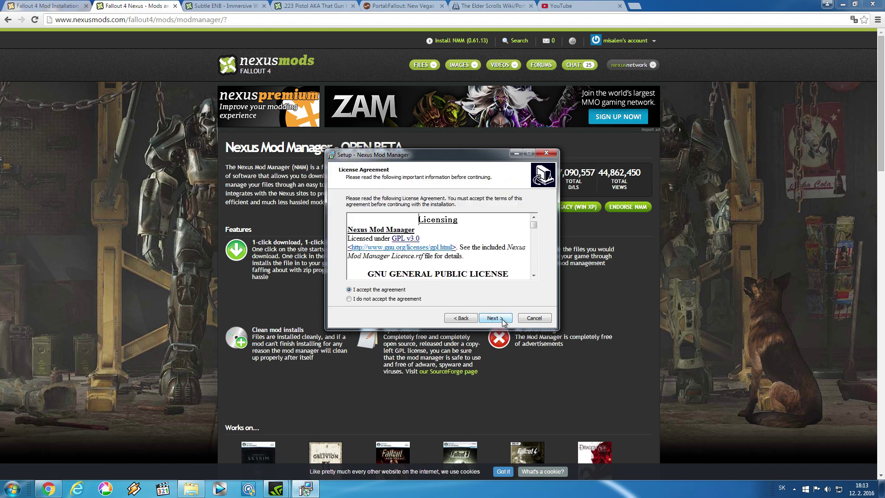
click(502, 319)
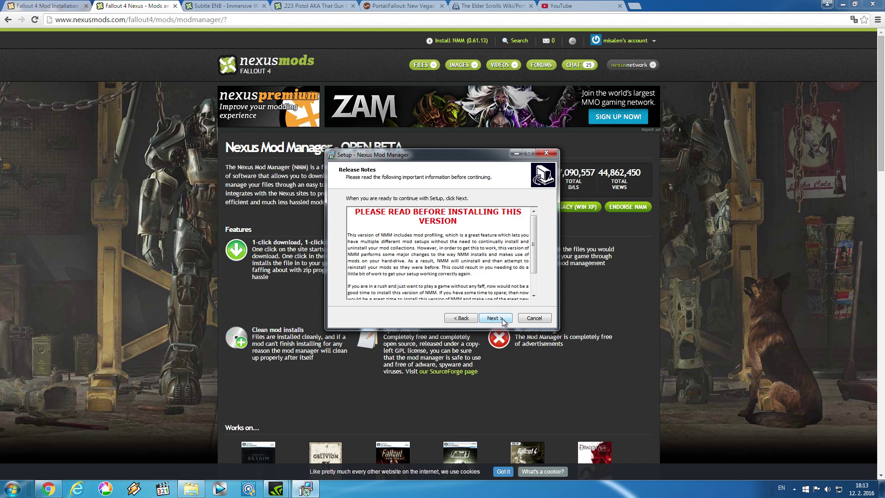
click(503, 321)
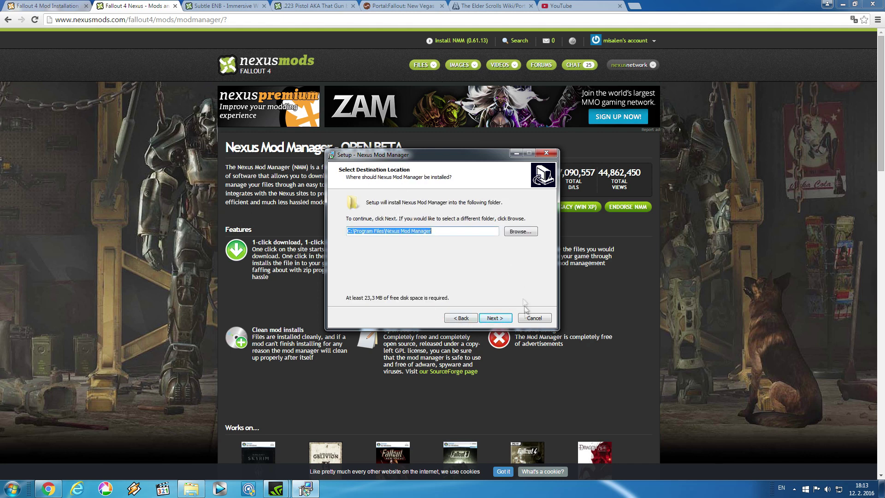
click(499, 321)
click(496, 317)
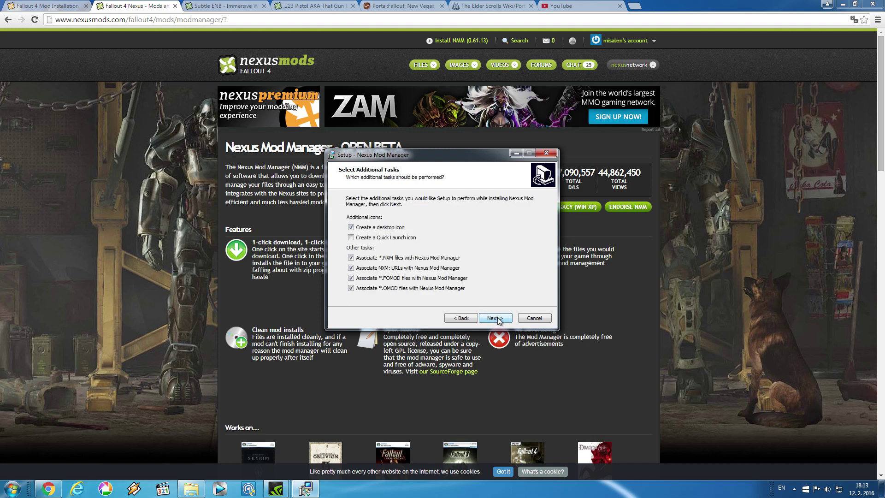
click(497, 317)
click(497, 317)
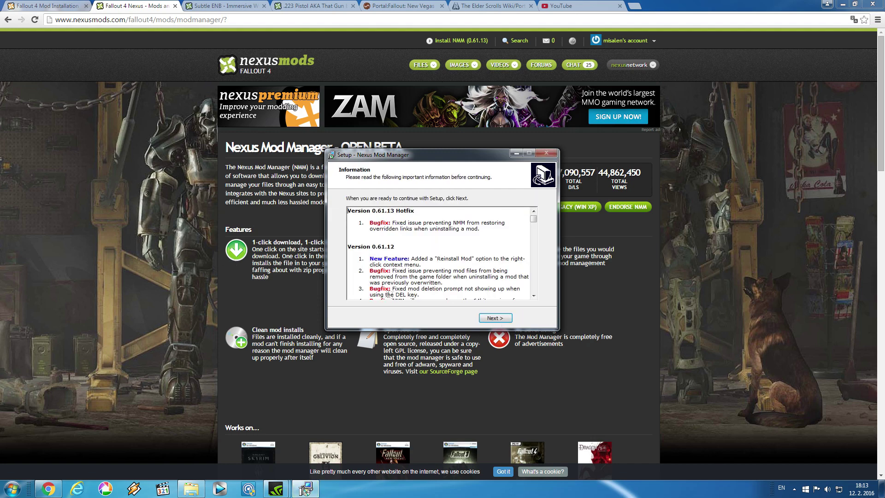
click(495, 318)
click(493, 317)
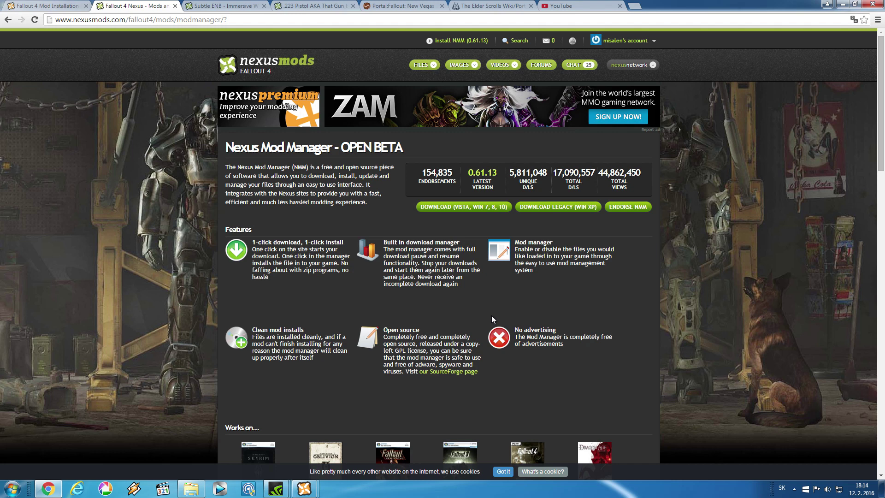
Review the Fallout 4 mod categories in Nexus Mod Manager, then return to the browser
mouse_move(308, 489)
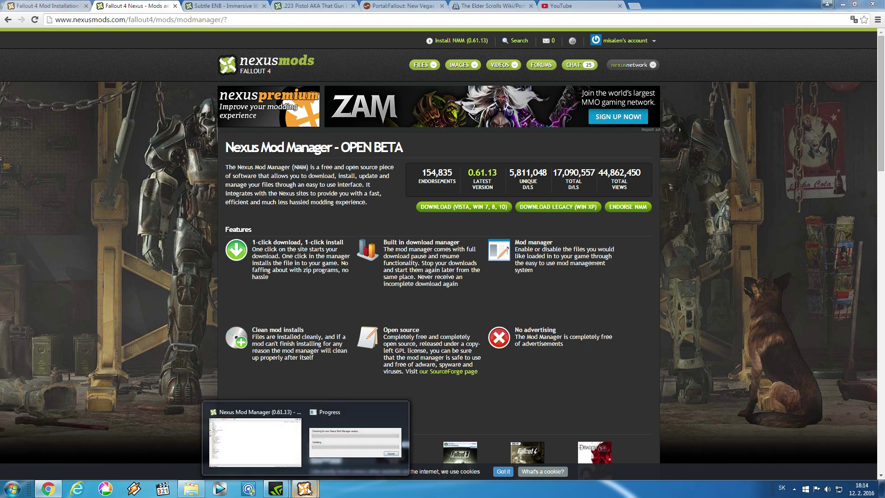
click(271, 440)
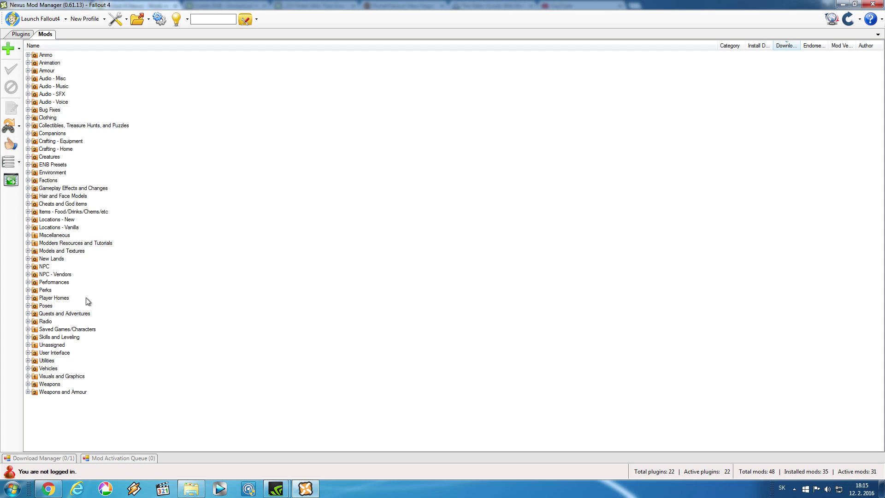
key(alt+Tab)
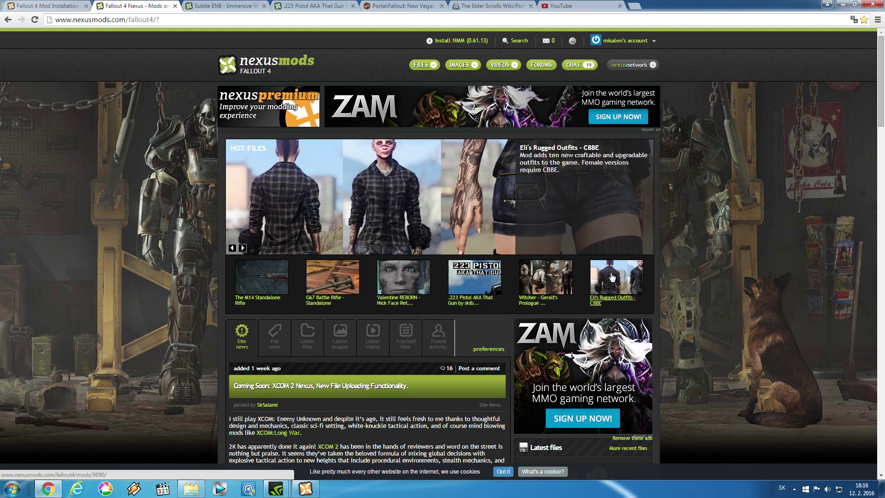
Open the Eli's Rugged Outfits - CBBE files list and download its main file with the manager
click(169, 279)
scroll(168, 275, down, 1)
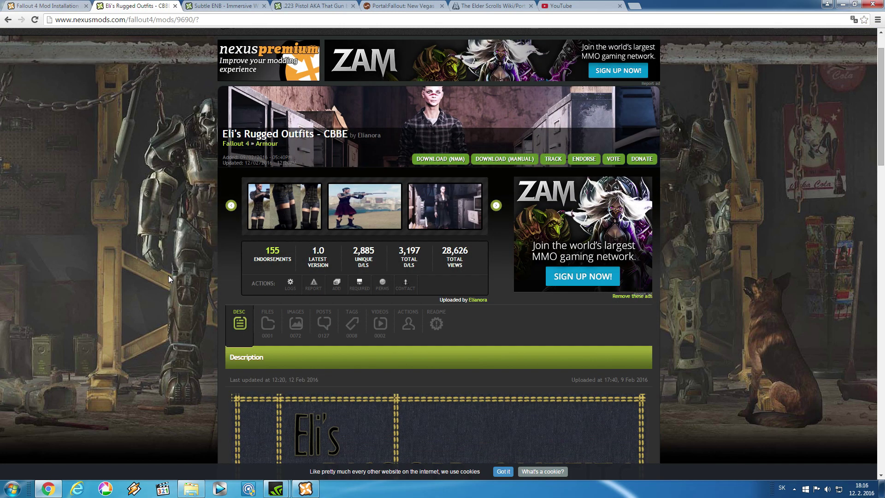
scroll(168, 276, down, 2)
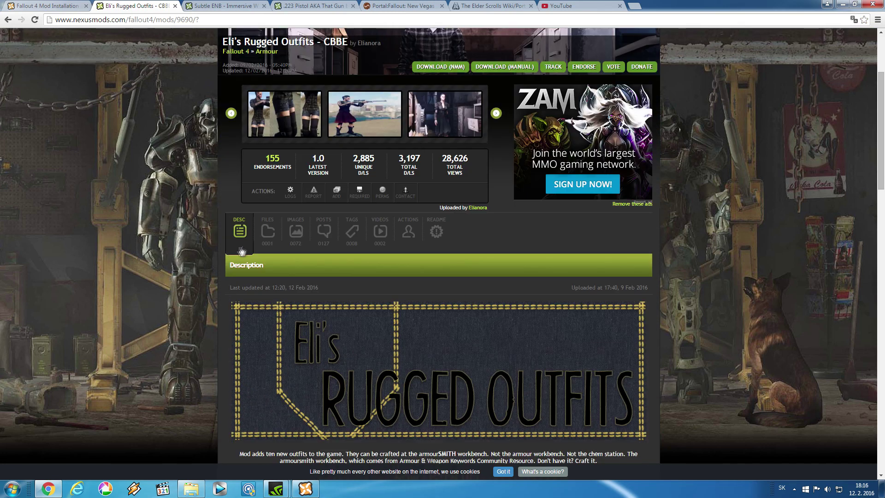
click(266, 238)
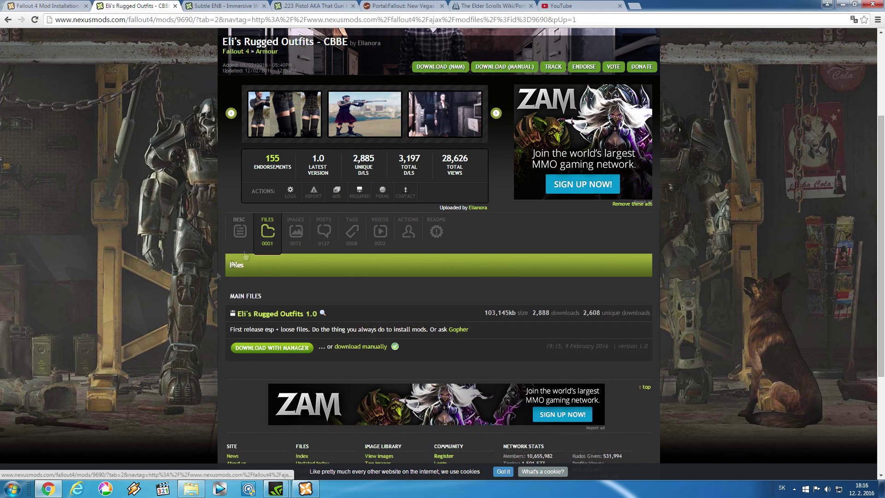
scroll(159, 326, down, 1)
click(252, 302)
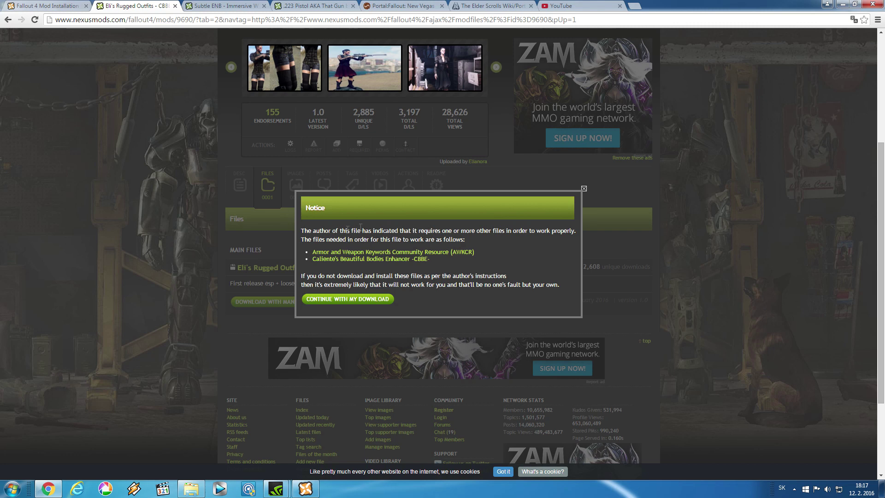
Continue the download, then activate Eli's Rugged Outfits - CBBE 1.0 under Armour in NMM
click(356, 300)
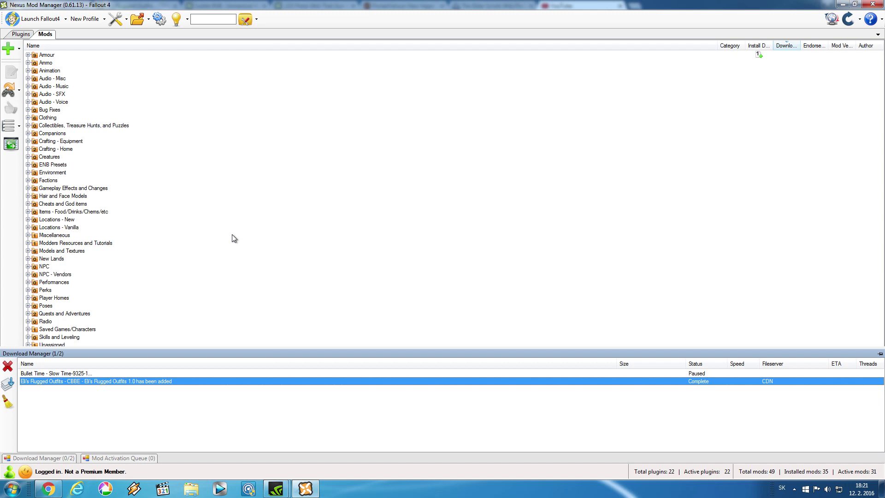
double_click(50, 56)
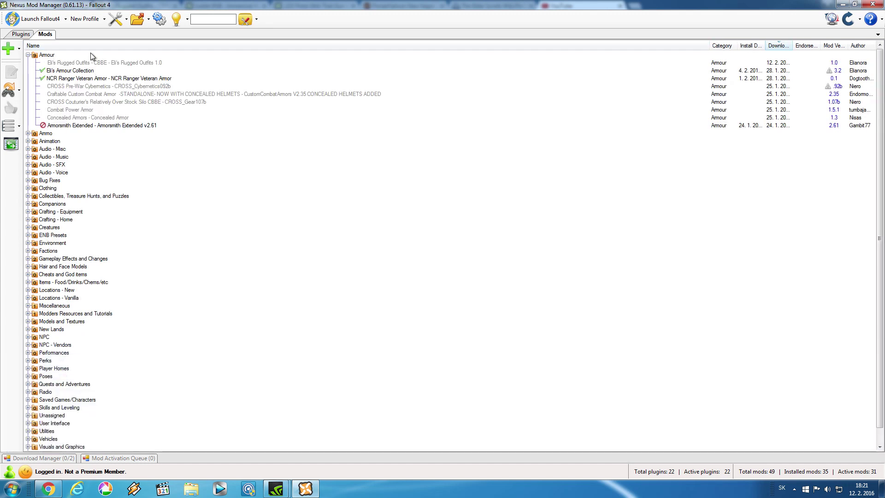
click(68, 70)
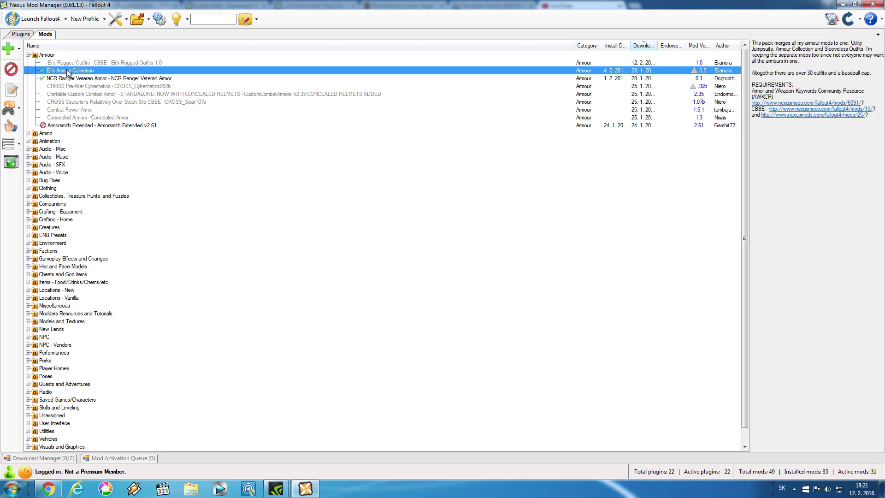
click(67, 62)
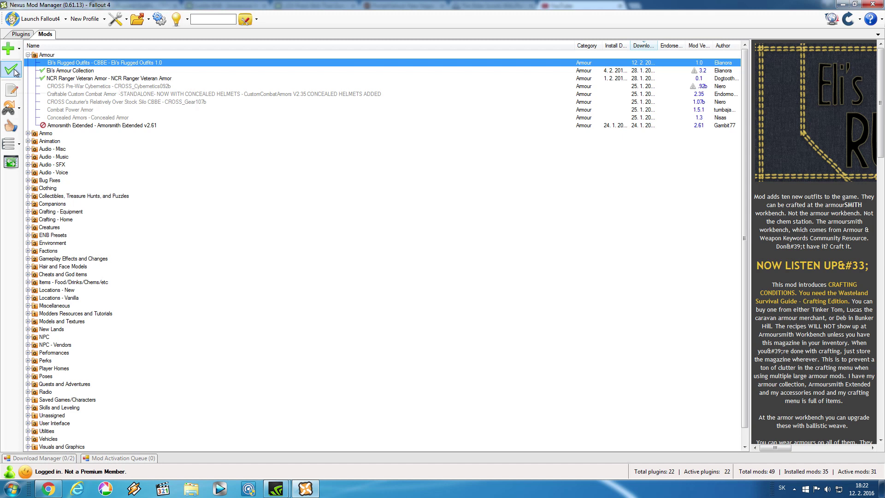
click(15, 71)
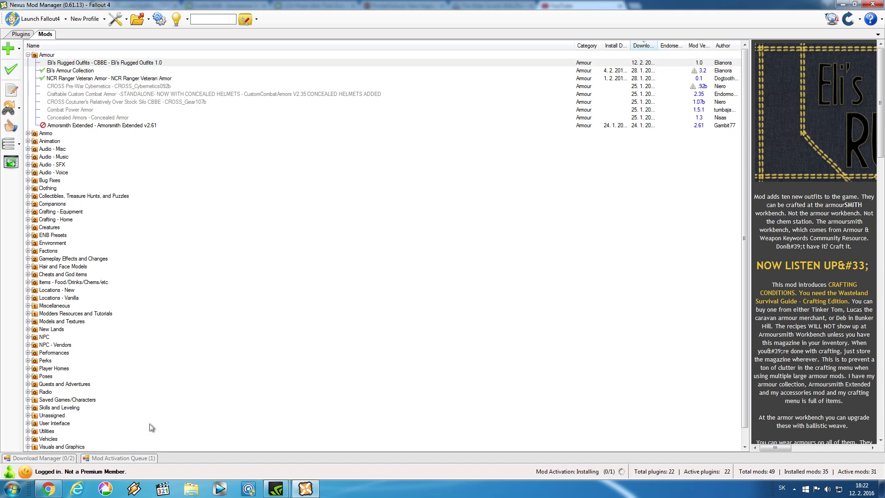
click(151, 459)
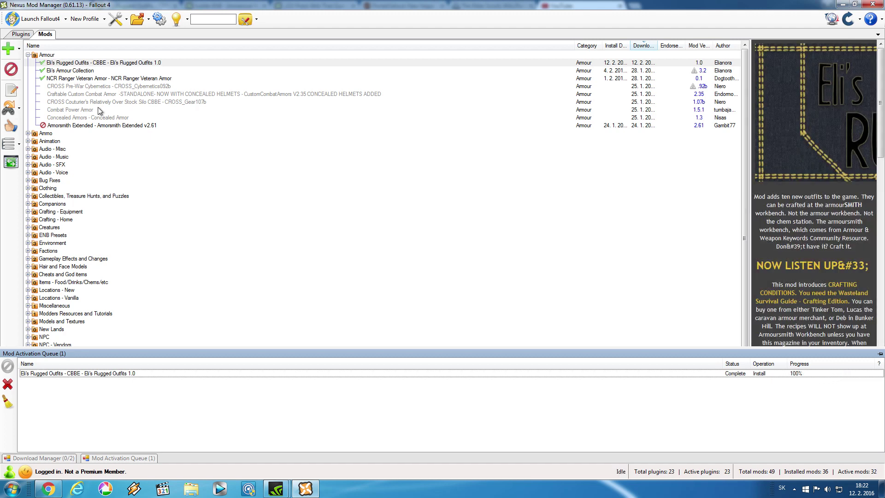
click(21, 35)
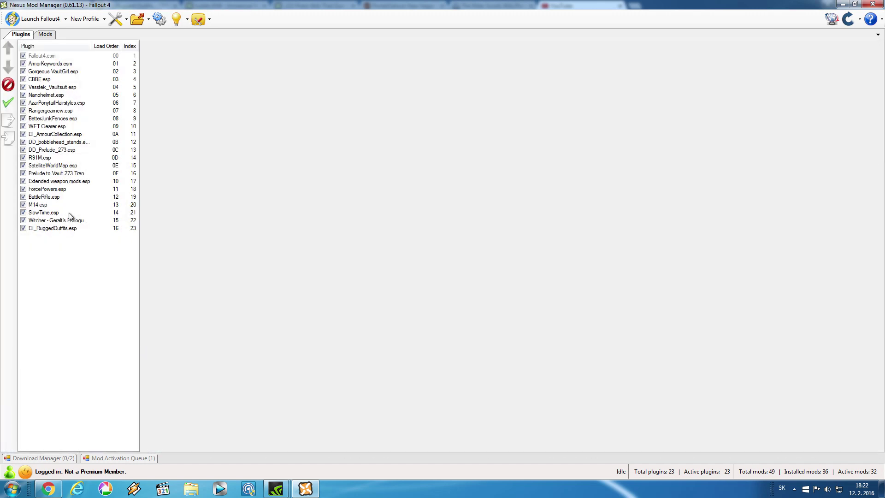
click(59, 229)
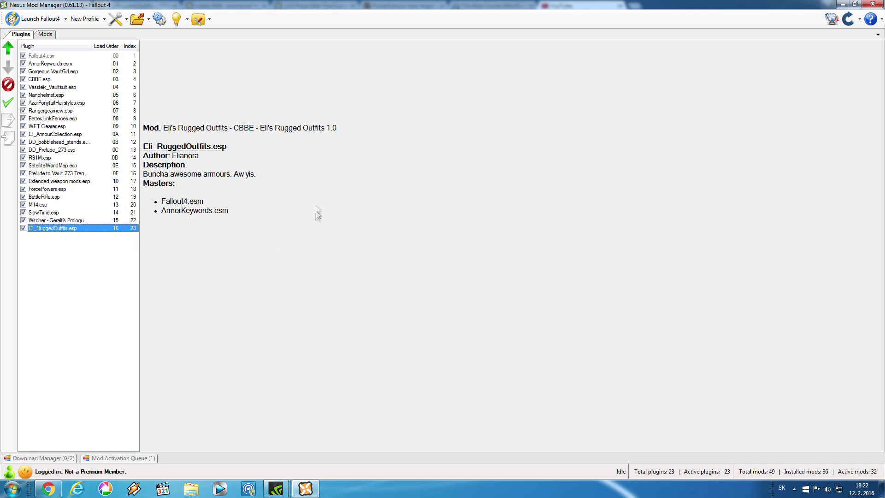
click(52, 65)
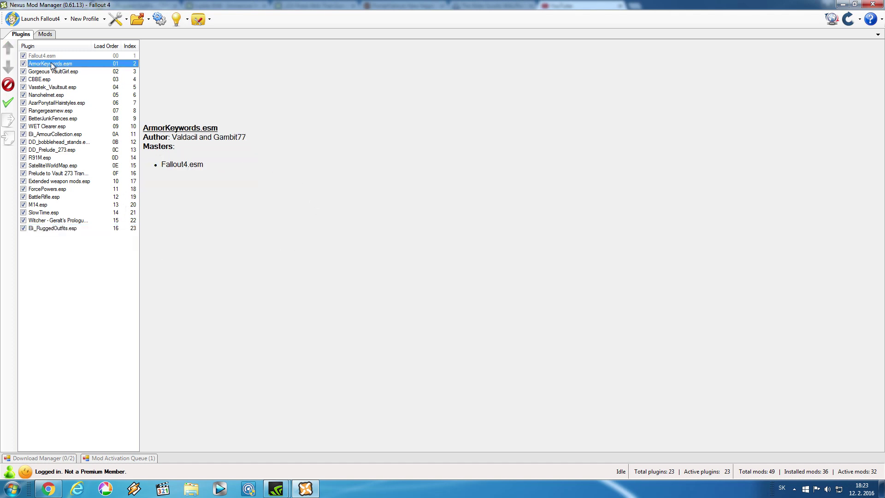
click(62, 230)
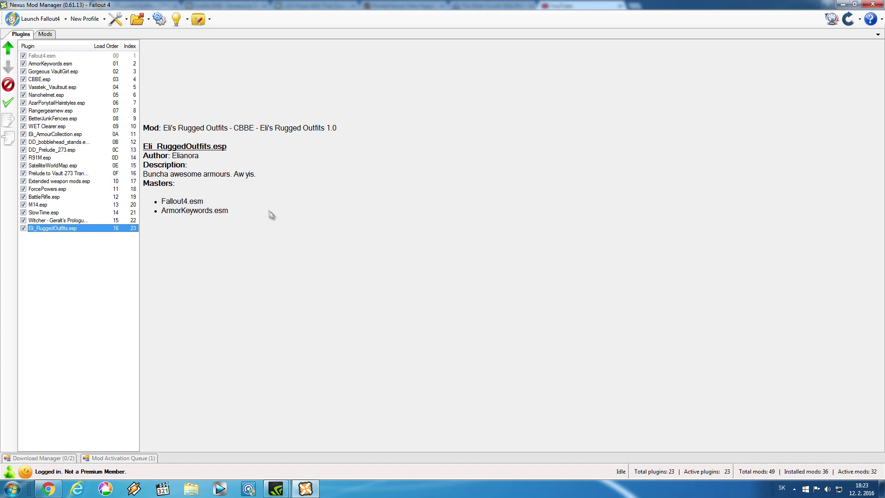
key(ctrl+Tab)
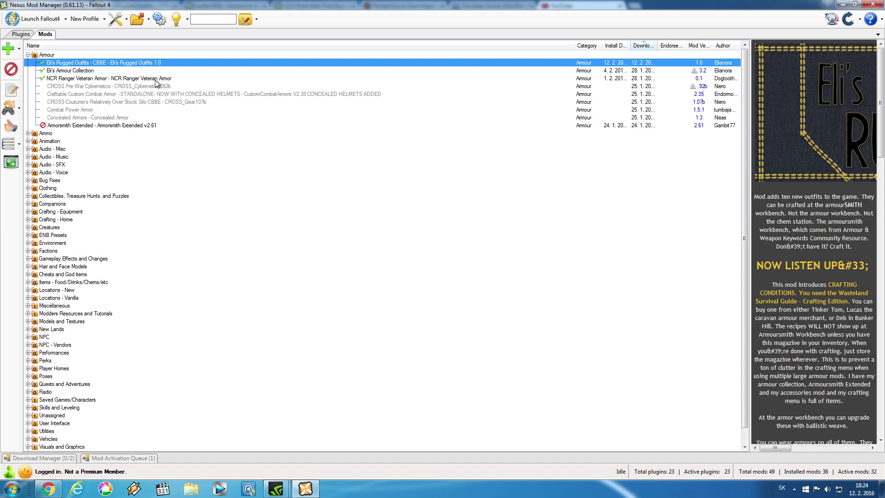
Run Reset Archive Invalidation from the Tools menu and confirm the prompt with Áno
click(126, 18)
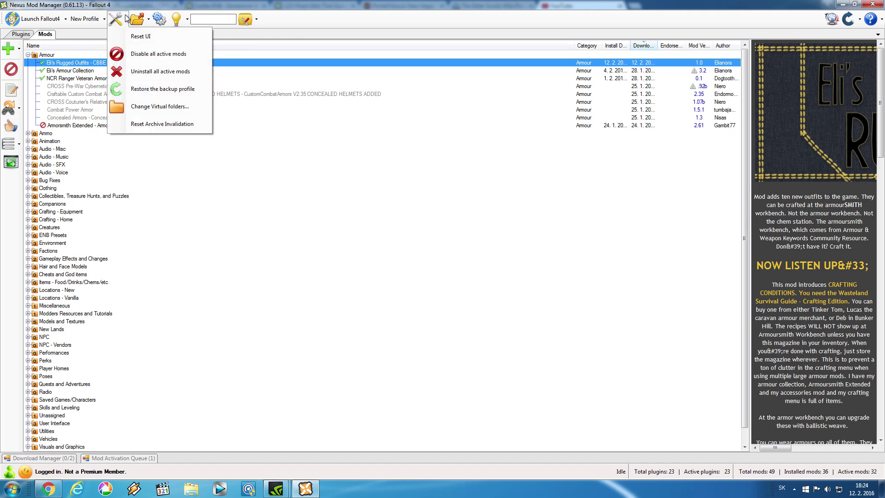
click(126, 19)
click(126, 19)
click(152, 124)
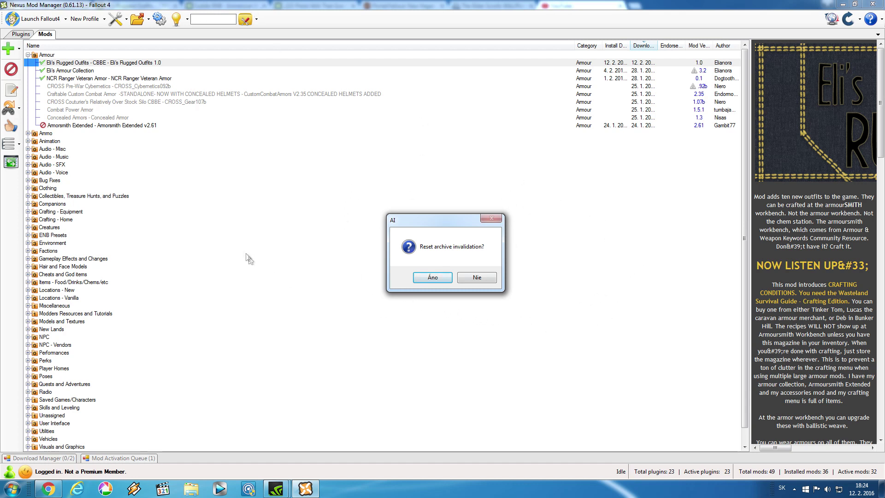
click(426, 278)
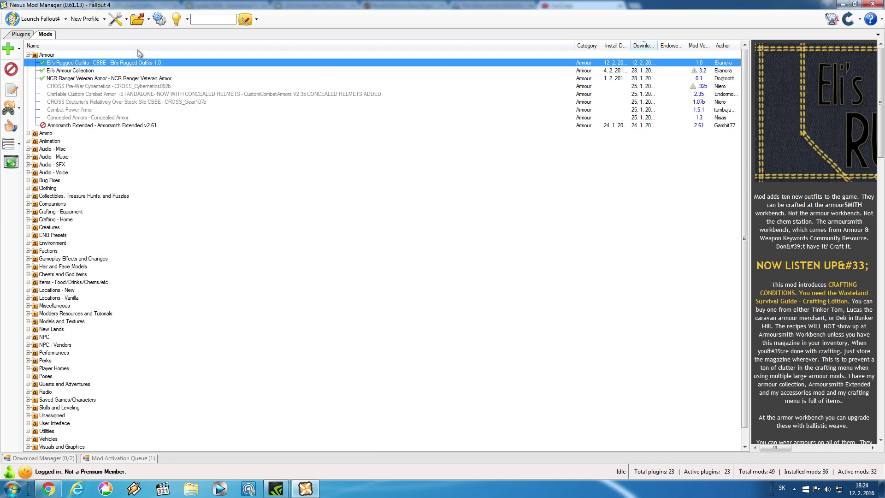
click(126, 21)
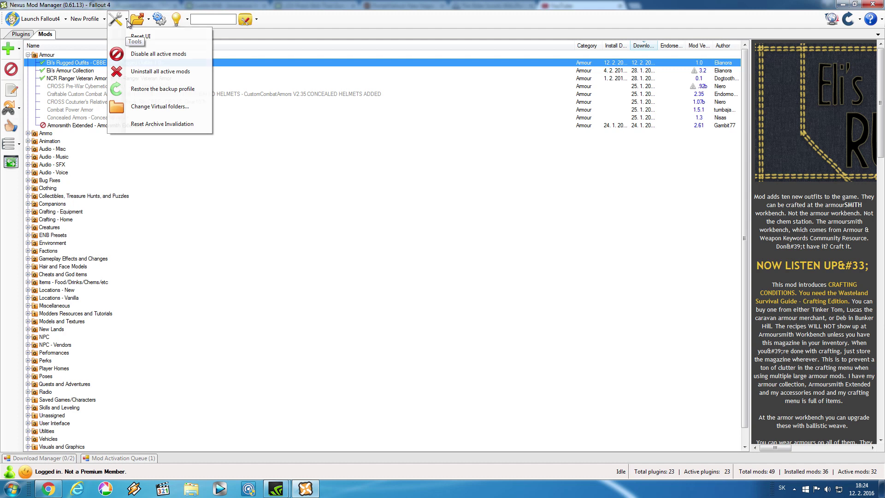
click(128, 23)
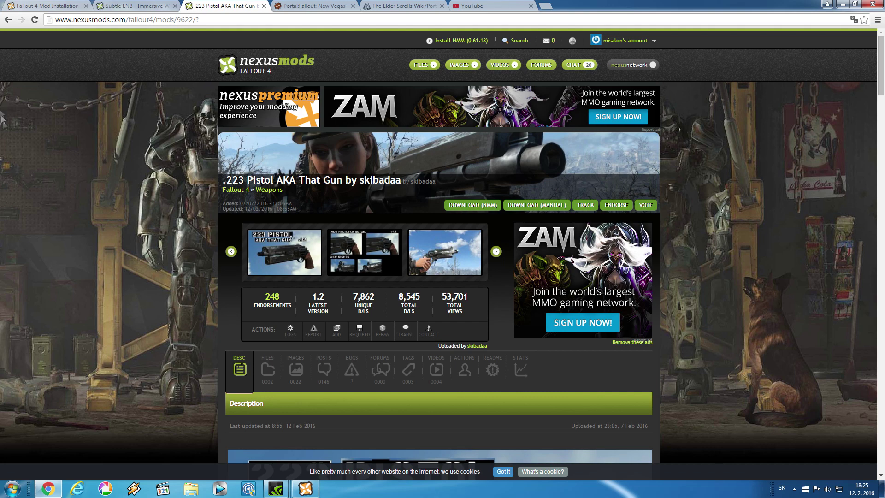
Manually download the .223 Pistol AKA That Gun v1.2 main file from its Files list to the desktop
scroll(15, 146, down, 1)
click(268, 323)
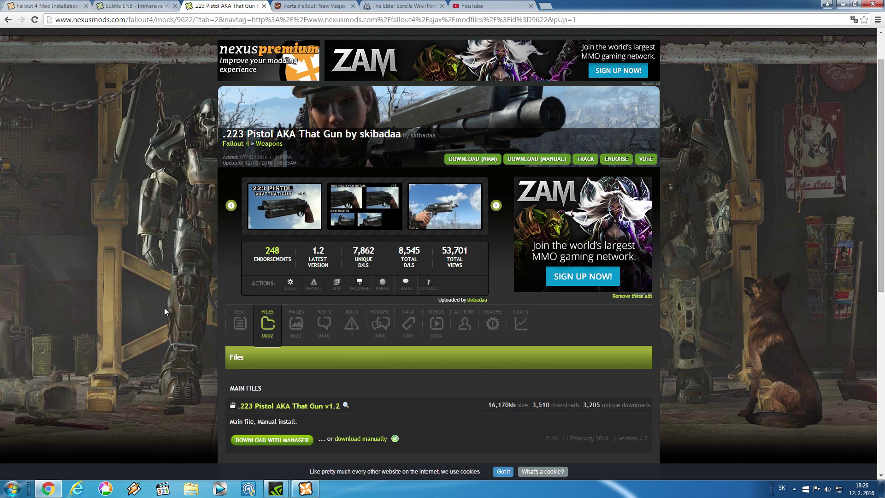
scroll(164, 310, down, 2)
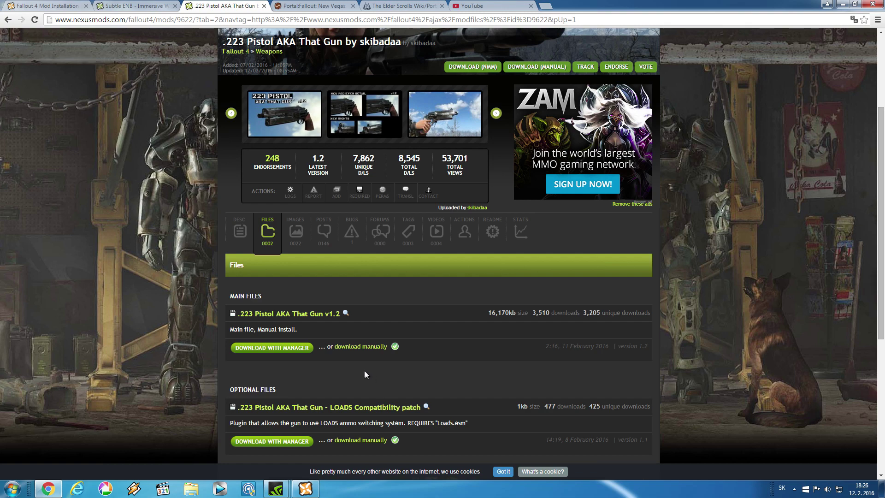
click(358, 345)
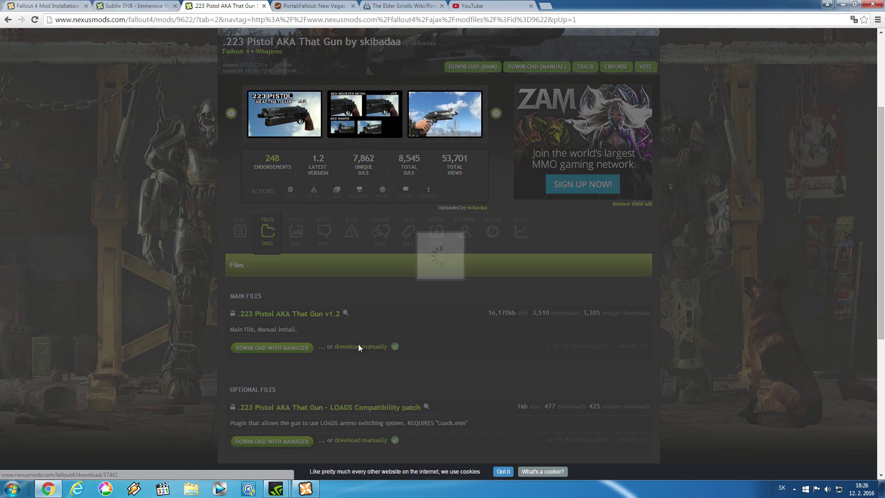